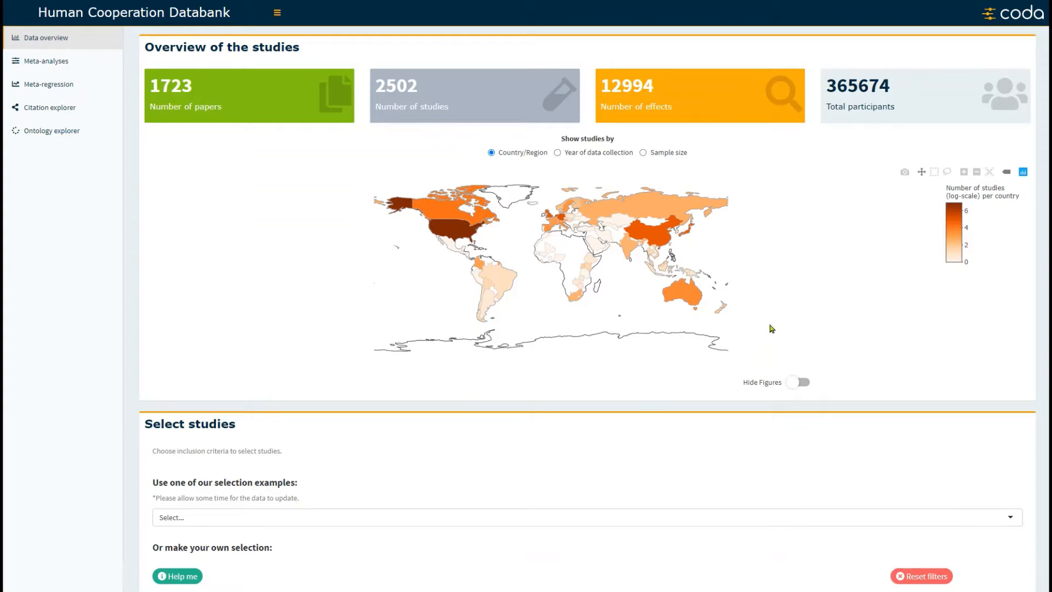
Show the studies overview chart by year of data collection, and switch it to sample size
{"action": "left_click", "coordinate": [558, 156]}
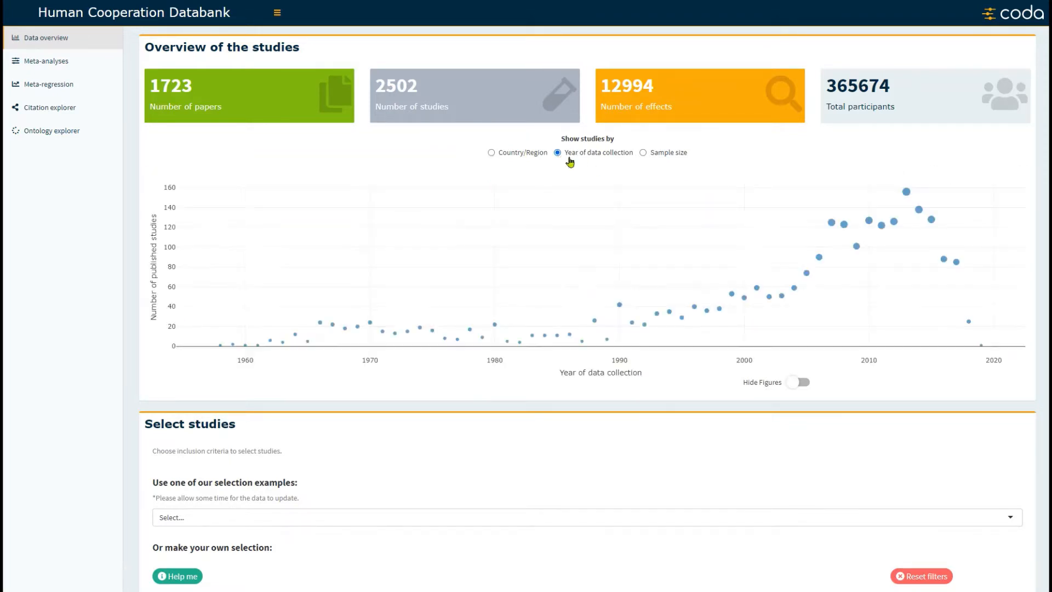
{"action": "left_click", "coordinate": [643, 154]}
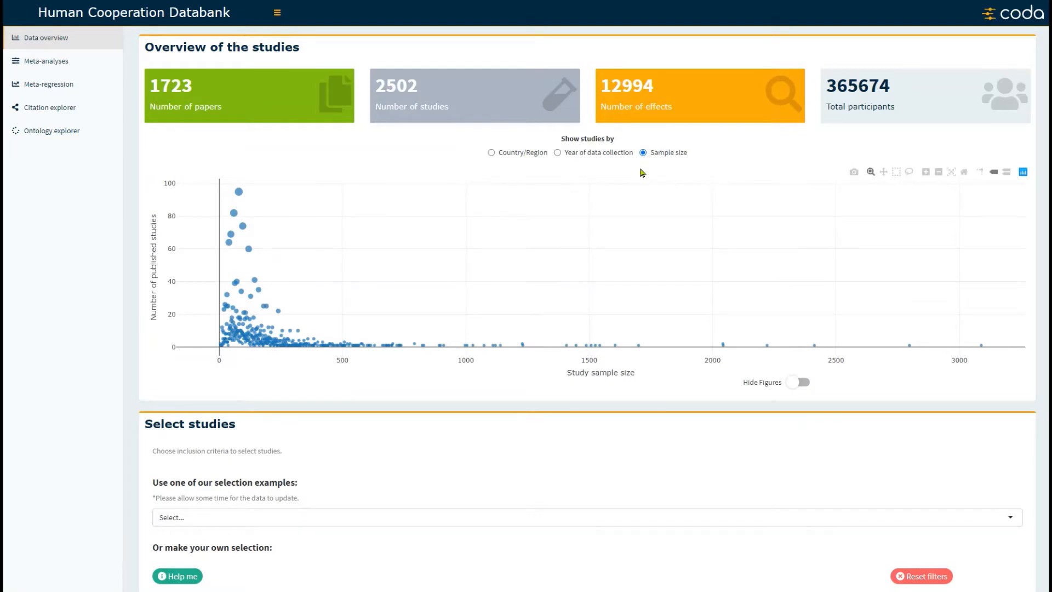
Look through the ready-made selection examples for choosing studies without picking one
{"action": "scroll", "coordinate": [638, 169], "scroll_direction": "down", "scroll_amount": 3}
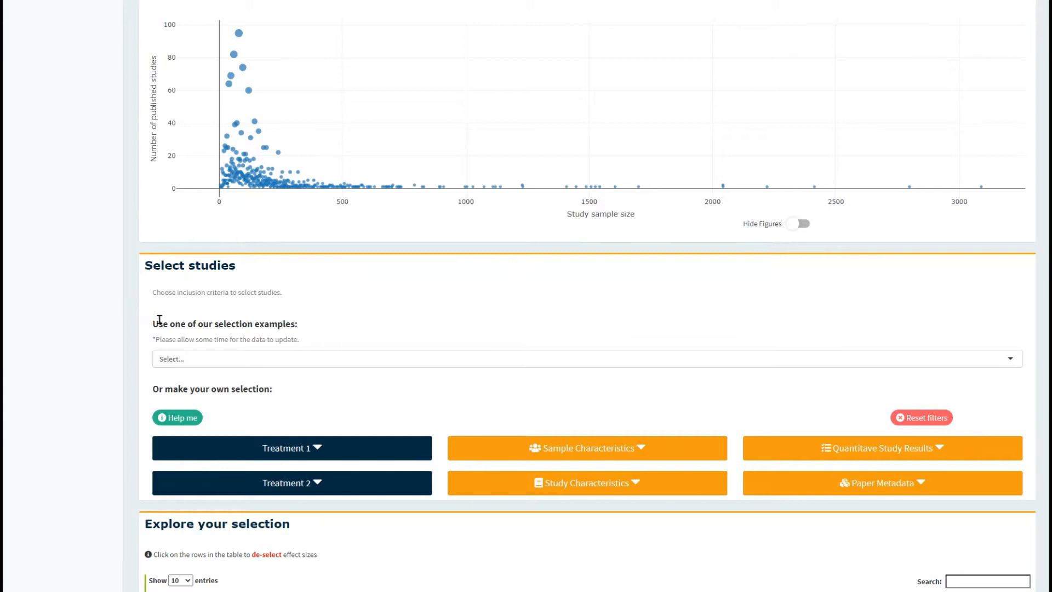
{"action": "left_click_drag", "start_coordinate": [159, 320], "coordinate": [300, 321]}
{"action": "left_click", "coordinate": [300, 365]}
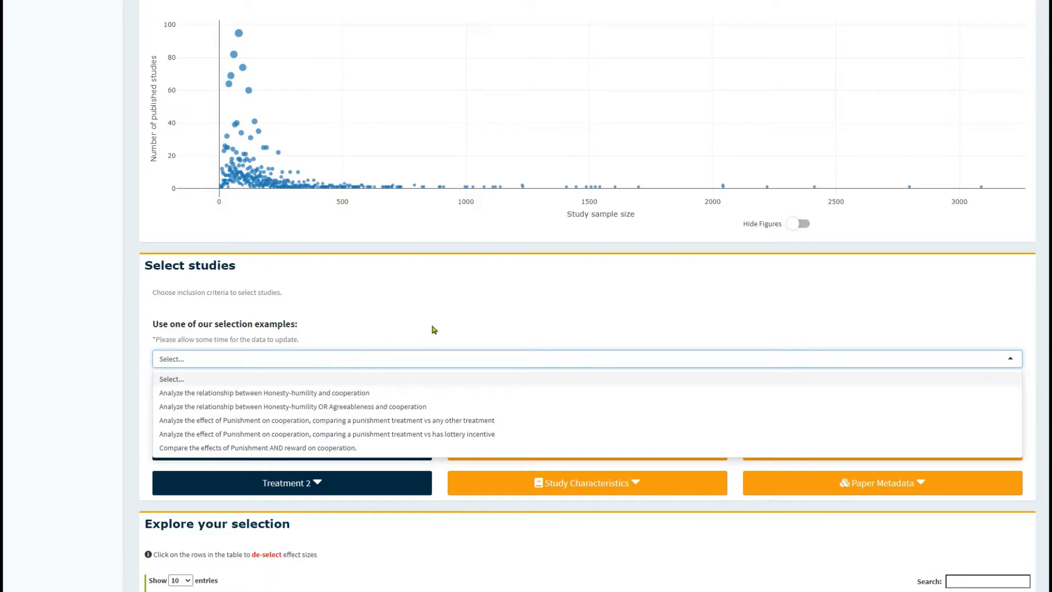
{"action": "left_click", "coordinate": [452, 318]}
Read the help on making your own study selection and dismiss it
{"action": "scroll", "coordinate": [454, 317], "scroll_direction": "down", "scroll_amount": 1}
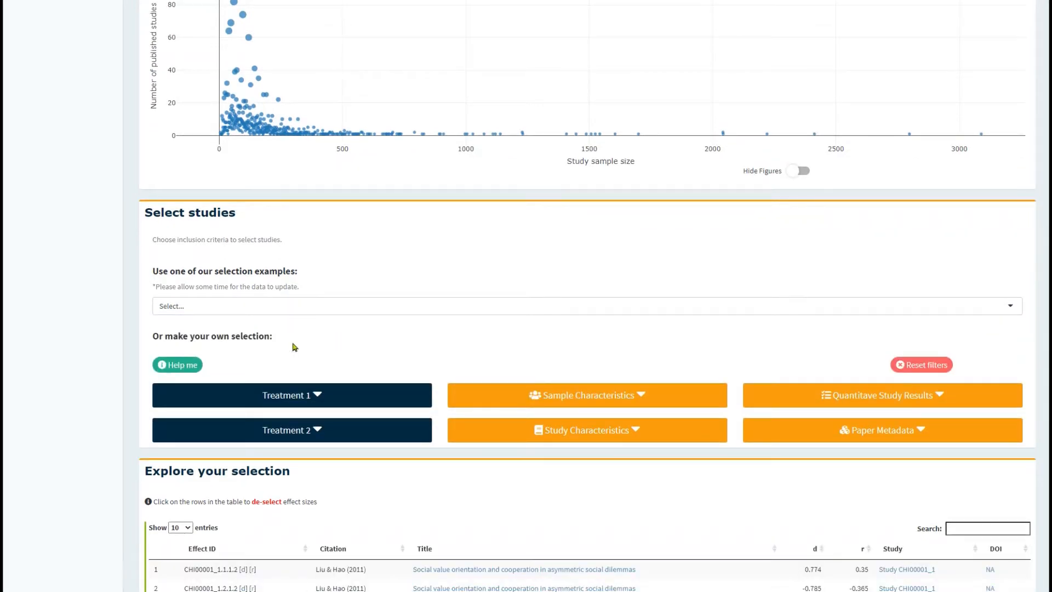
{"action": "left_click", "coordinate": [196, 368]}
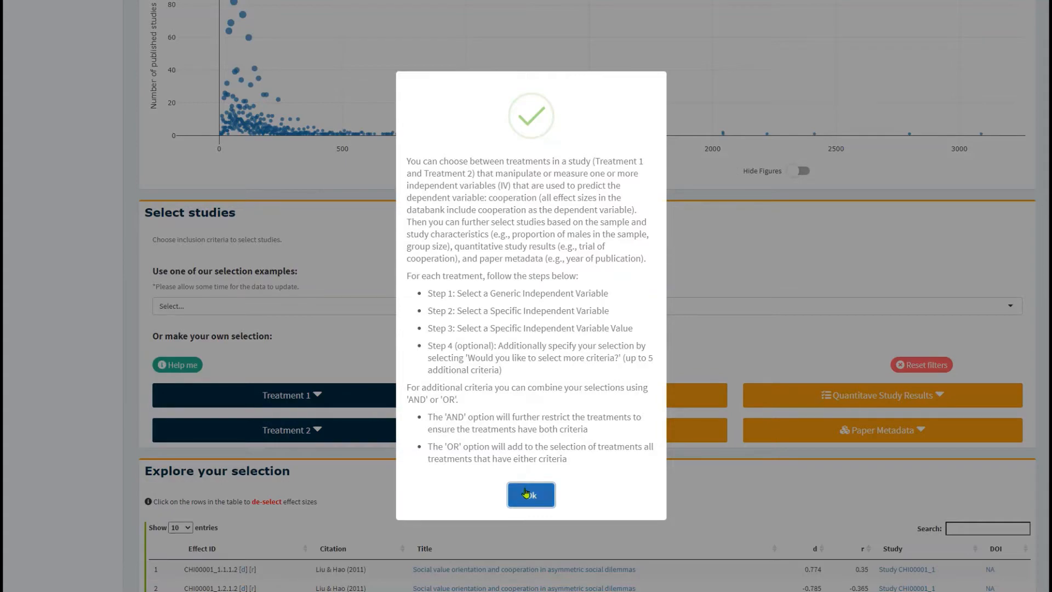
{"action": "left_click", "coordinate": [526, 493]}
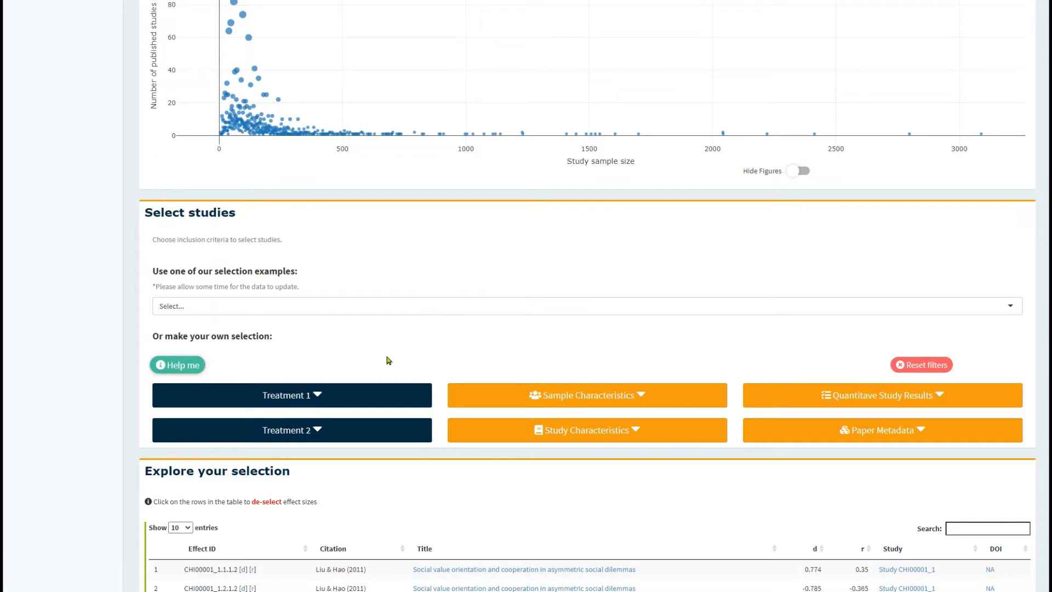
Set the Generic Independent Variable of Treatment 1 to Personality
{"action": "left_click", "coordinate": [350, 398]}
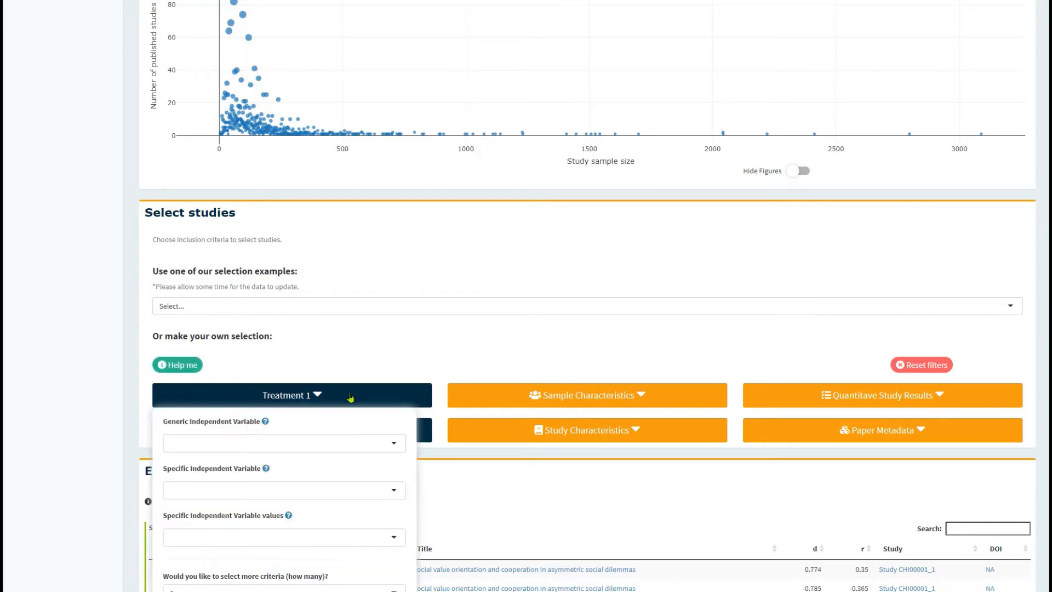
{"action": "scroll", "coordinate": [351, 398], "scroll_direction": "down", "scroll_amount": 2}
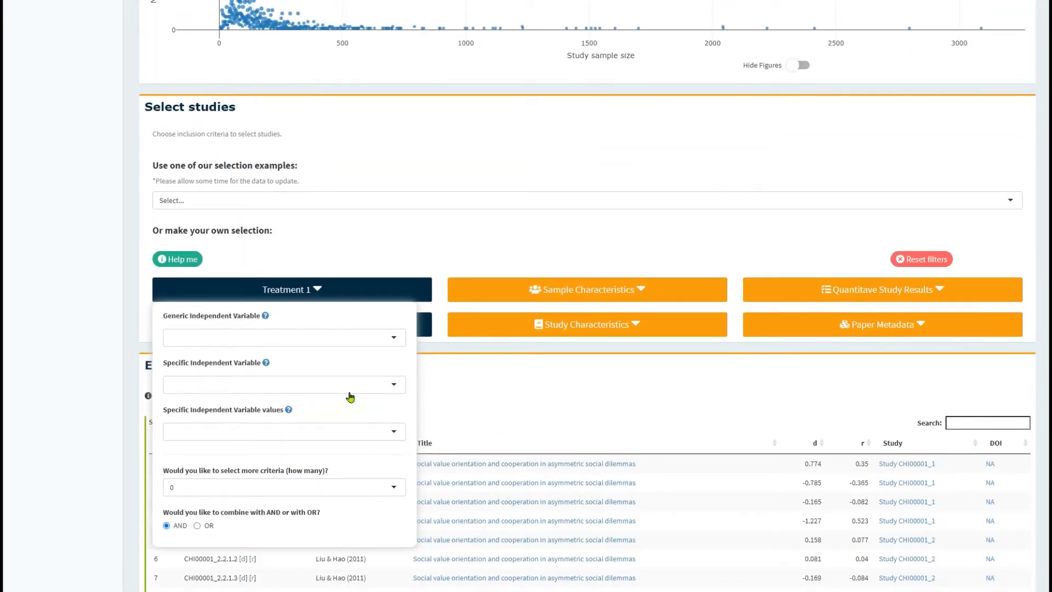
{"action": "left_click", "coordinate": [353, 344]}
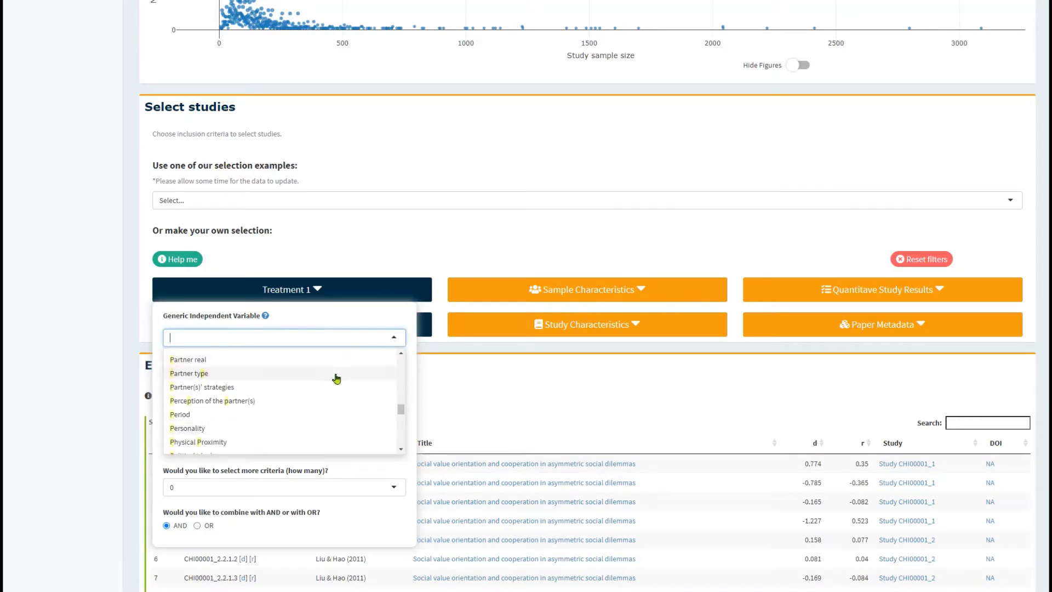
{"action": "scroll", "coordinate": [296, 433], "scroll_direction": "up", "scroll_amount": 10}
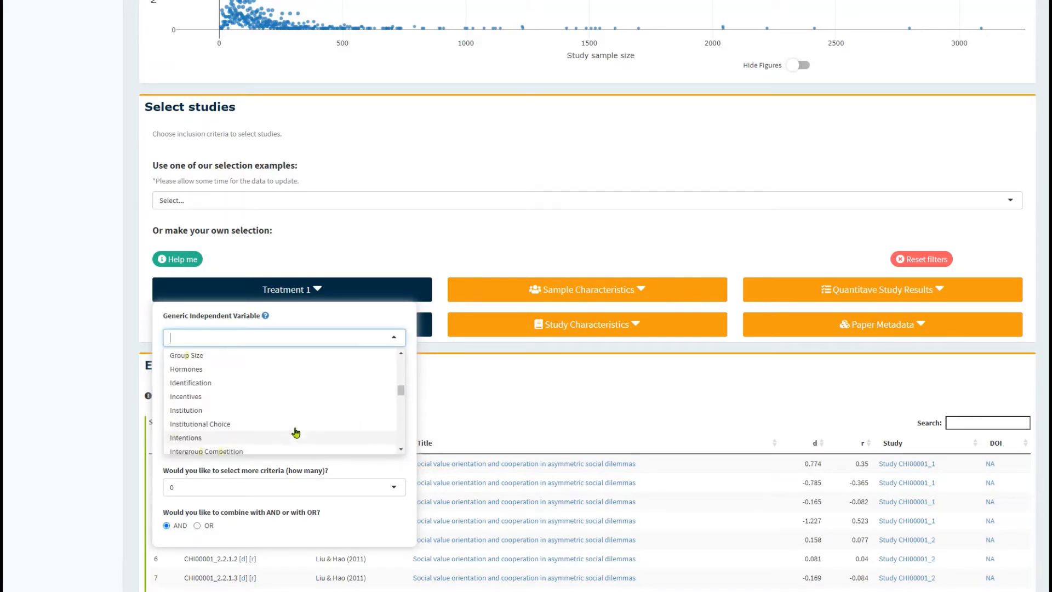
{"action": "scroll", "coordinate": [296, 433], "scroll_direction": "down", "scroll_amount": 3}
{"action": "scroll", "coordinate": [296, 433], "scroll_direction": "down", "scroll_amount": 6}
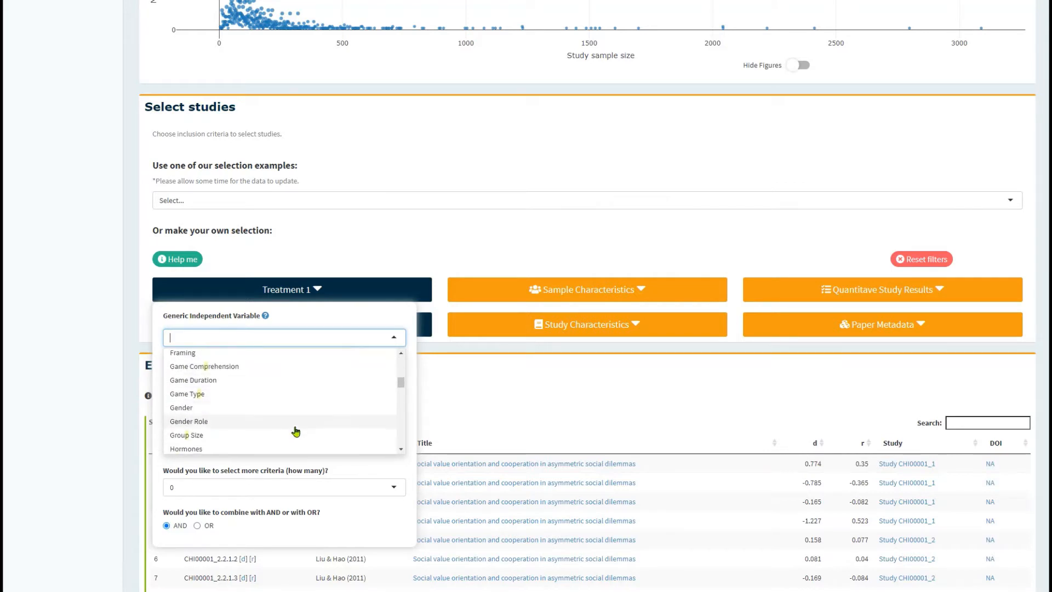
{"action": "scroll", "coordinate": [296, 432], "scroll_direction": "down", "scroll_amount": 2}
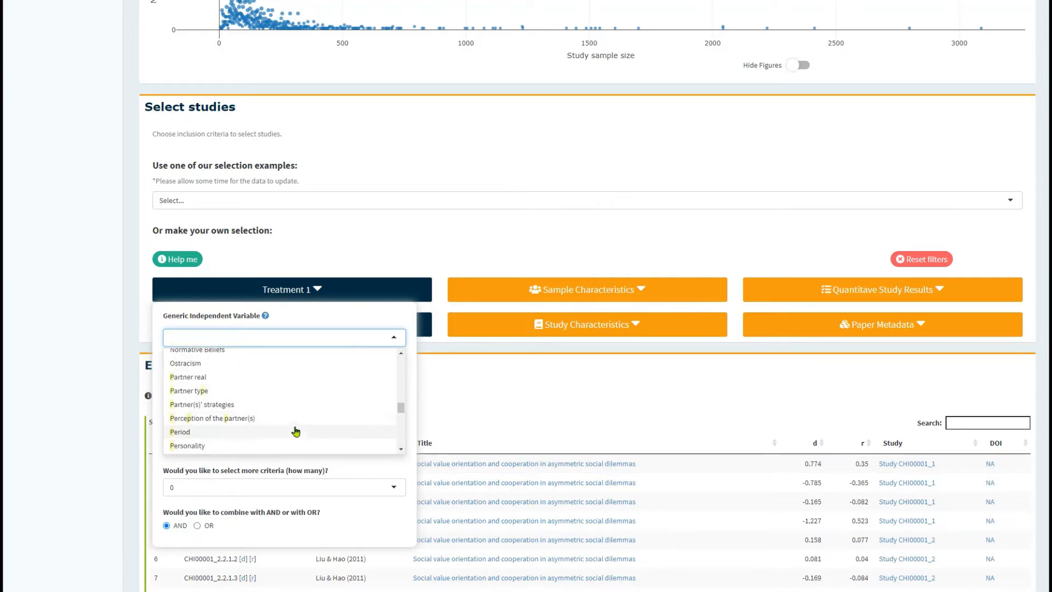
{"action": "scroll", "coordinate": [296, 432], "scroll_direction": "down", "scroll_amount": 2}
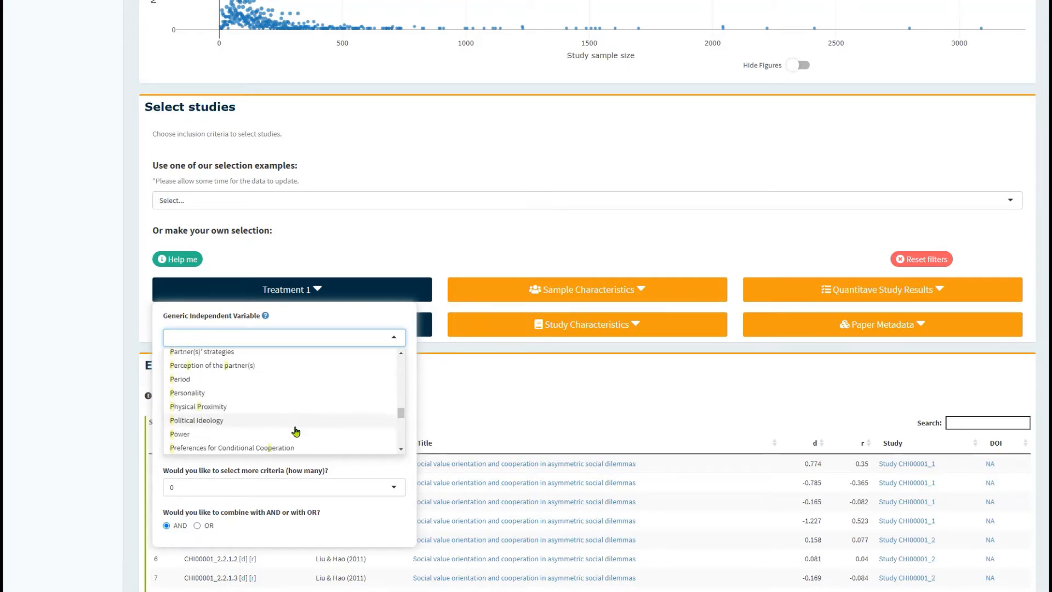
{"action": "left_click", "coordinate": [293, 397]}
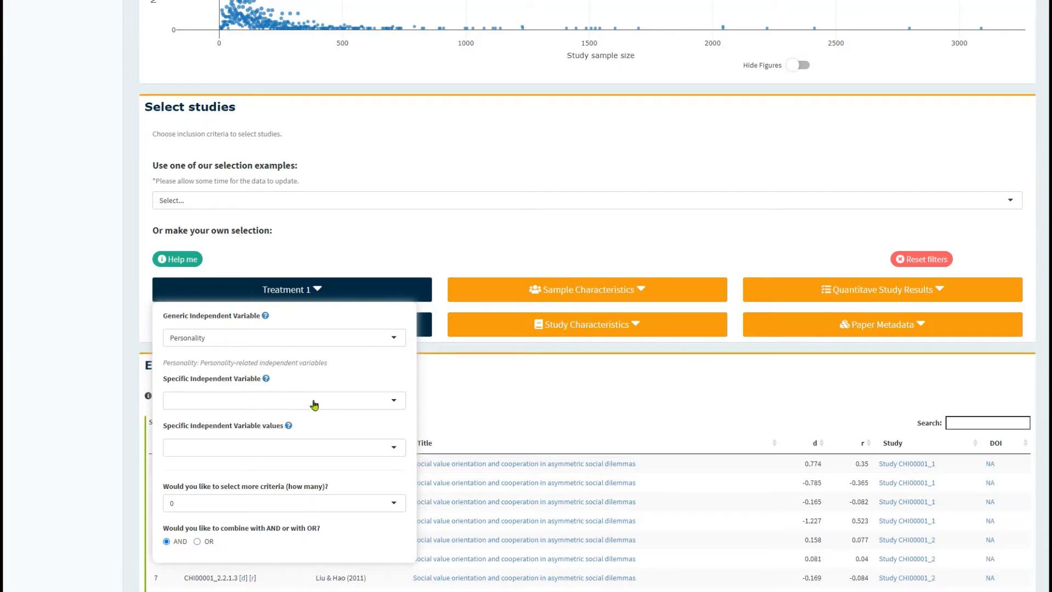
Set Treatment 1's Specific Independent Variable to individual difference and its value to Social value orientation
{"action": "left_click", "coordinate": [314, 405]}
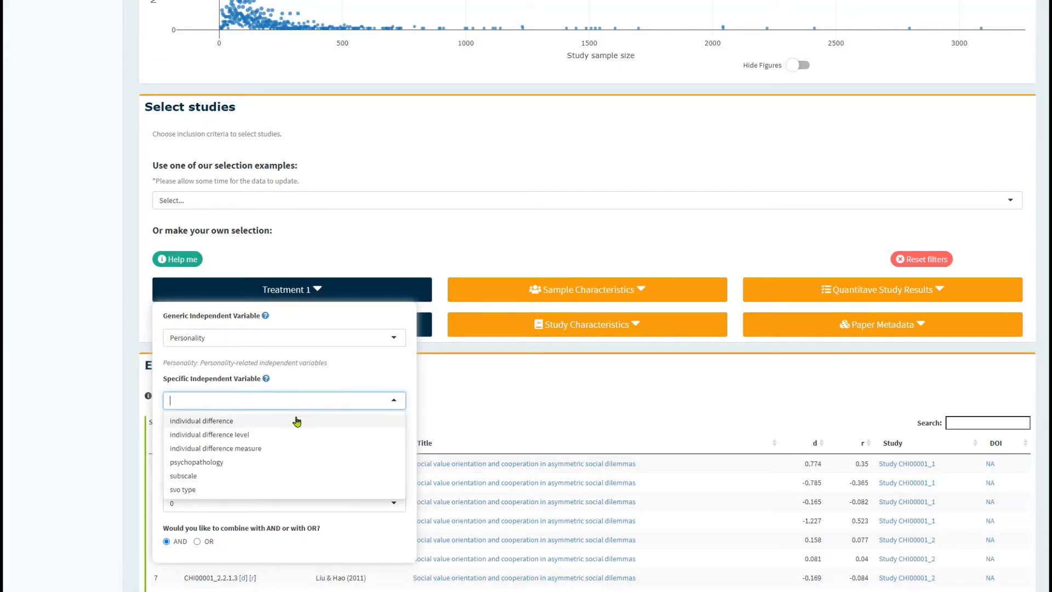
{"action": "left_click", "coordinate": [296, 421]}
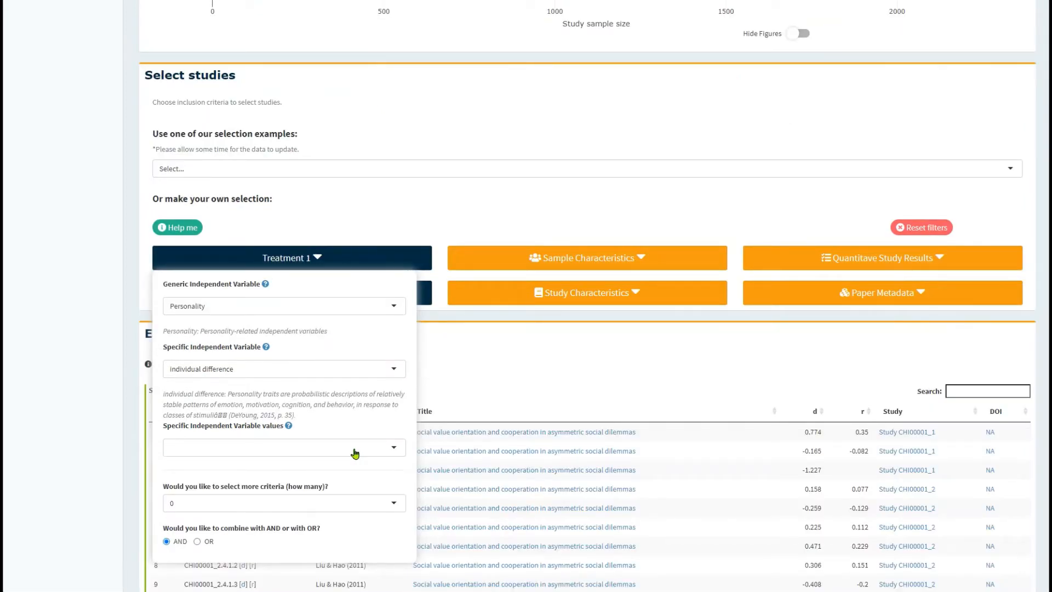
{"action": "left_click", "coordinate": [355, 451]}
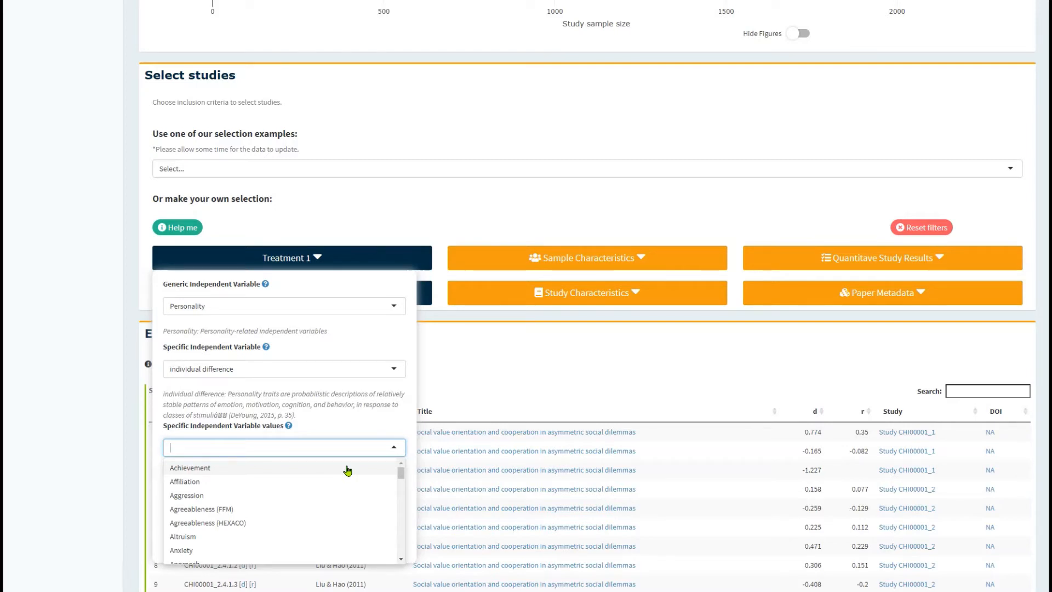
{"action": "scroll", "coordinate": [348, 470], "scroll_direction": "down", "scroll_amount": 10}
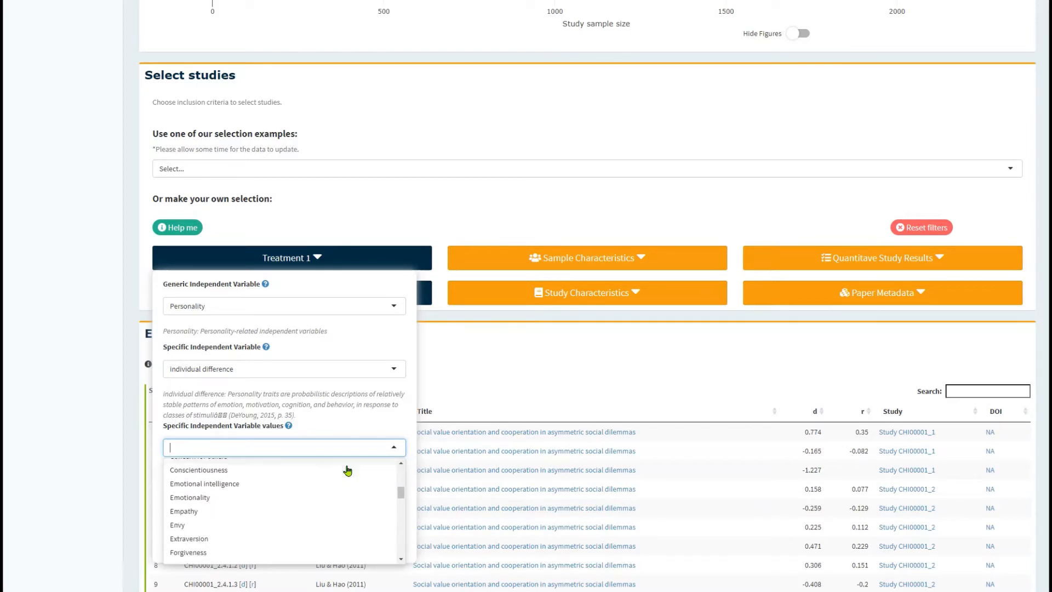
{"action": "scroll", "coordinate": [347, 470], "scroll_direction": "down", "scroll_amount": 10}
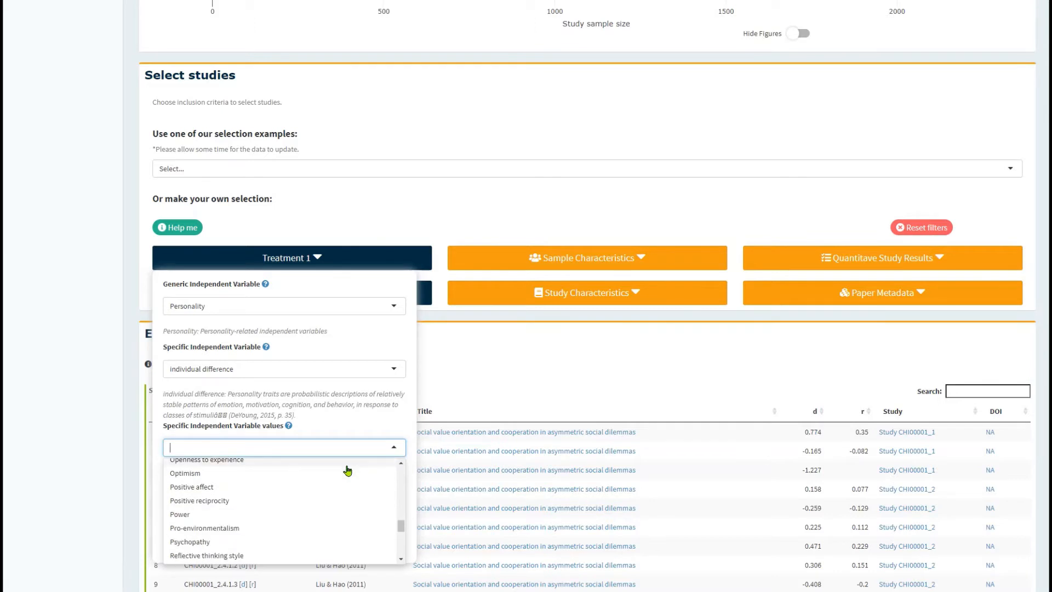
{"action": "scroll", "coordinate": [347, 470], "scroll_direction": "down", "scroll_amount": 5}
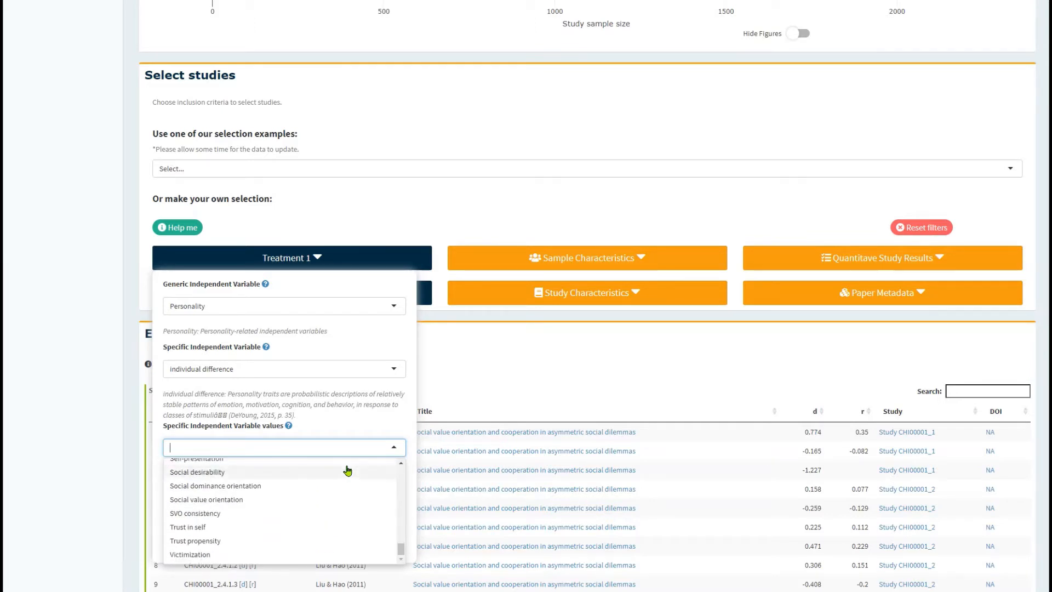
{"action": "scroll", "coordinate": [348, 470], "scroll_direction": "down", "scroll_amount": 1}
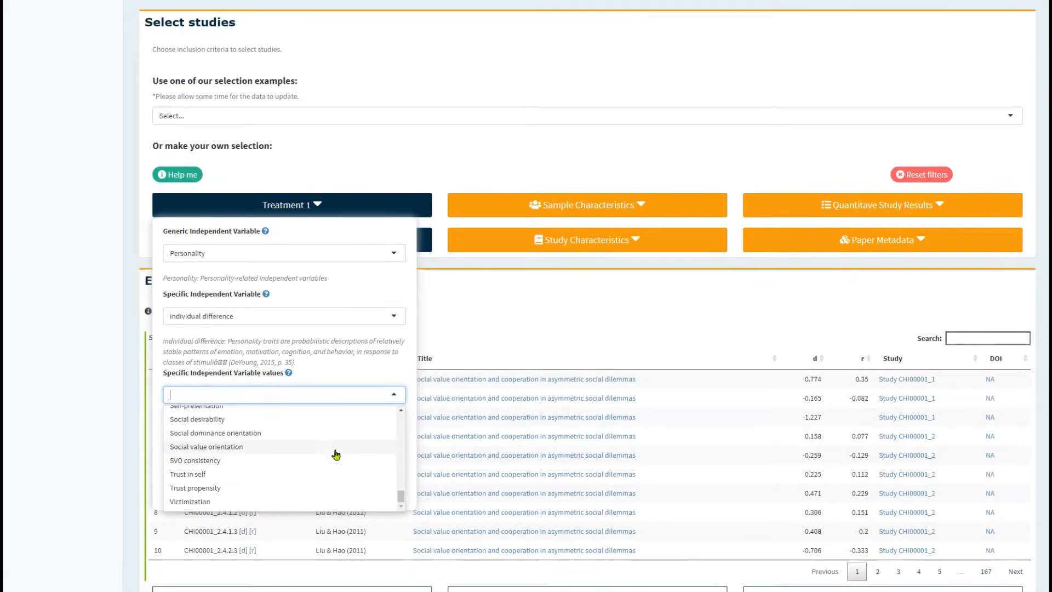
{"action": "left_click", "coordinate": [323, 449]}
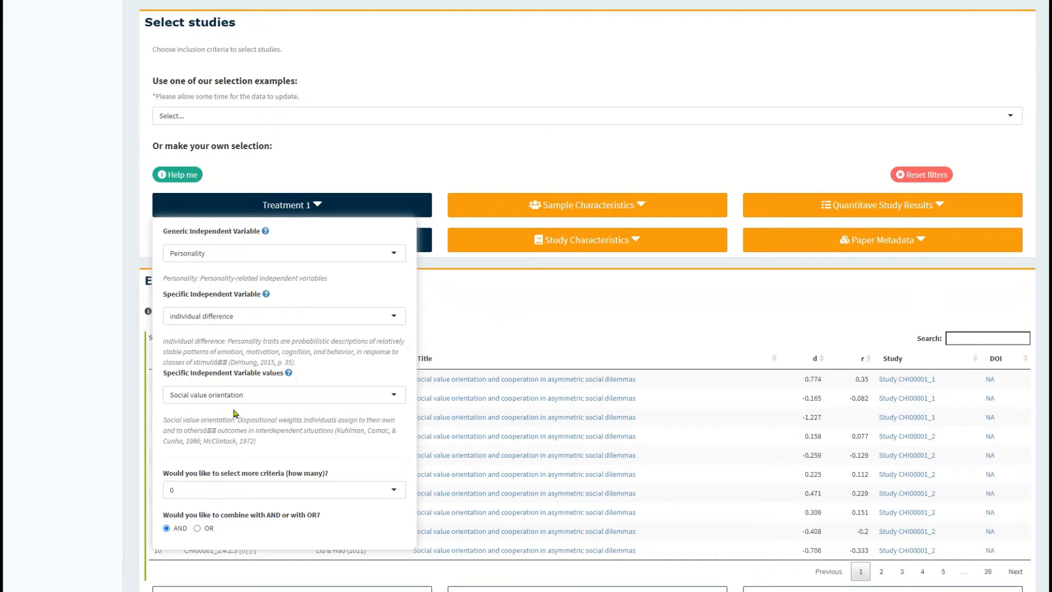
Highlight the definitions of Social value orientation, individual difference and Personality in the Treatment 1 criteria
{"action": "left_click_drag", "start_coordinate": [162, 418], "coordinate": [296, 442]}
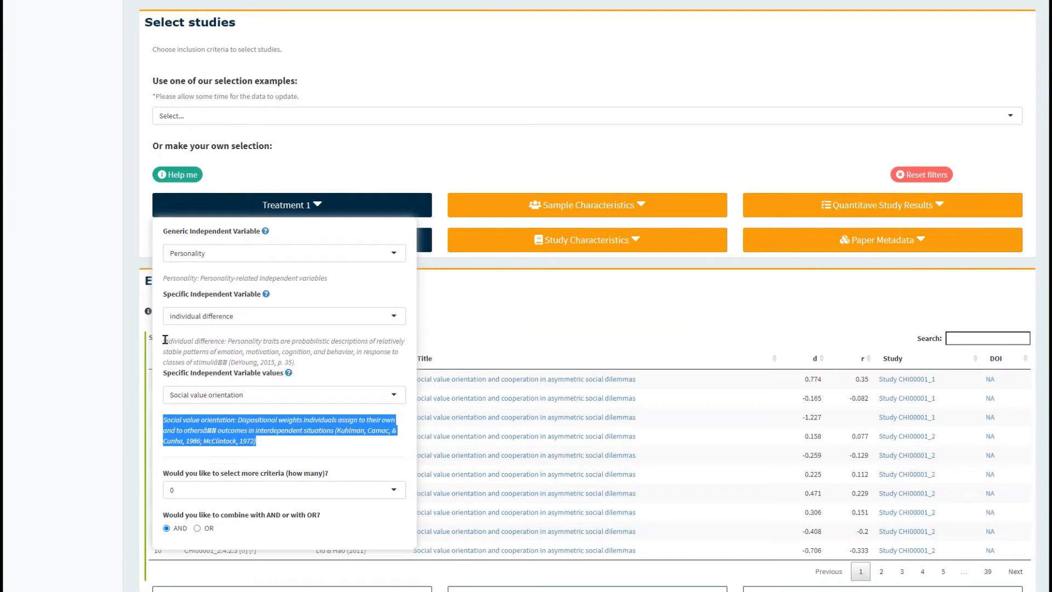
{"action": "left_click_drag", "start_coordinate": [165, 340], "coordinate": [306, 364]}
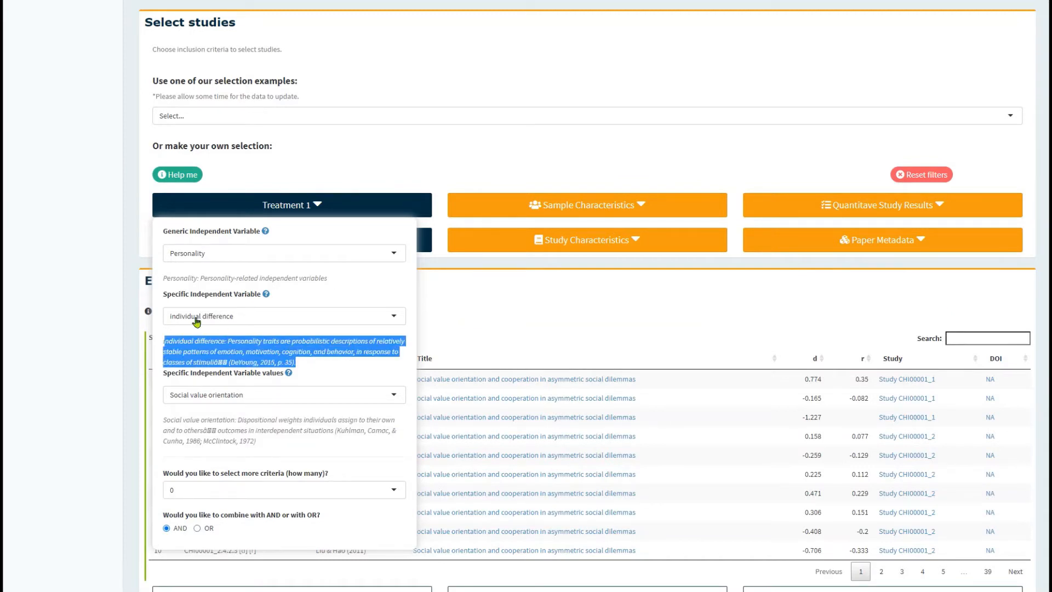
{"action": "left_click_drag", "start_coordinate": [162, 277], "coordinate": [346, 282]}
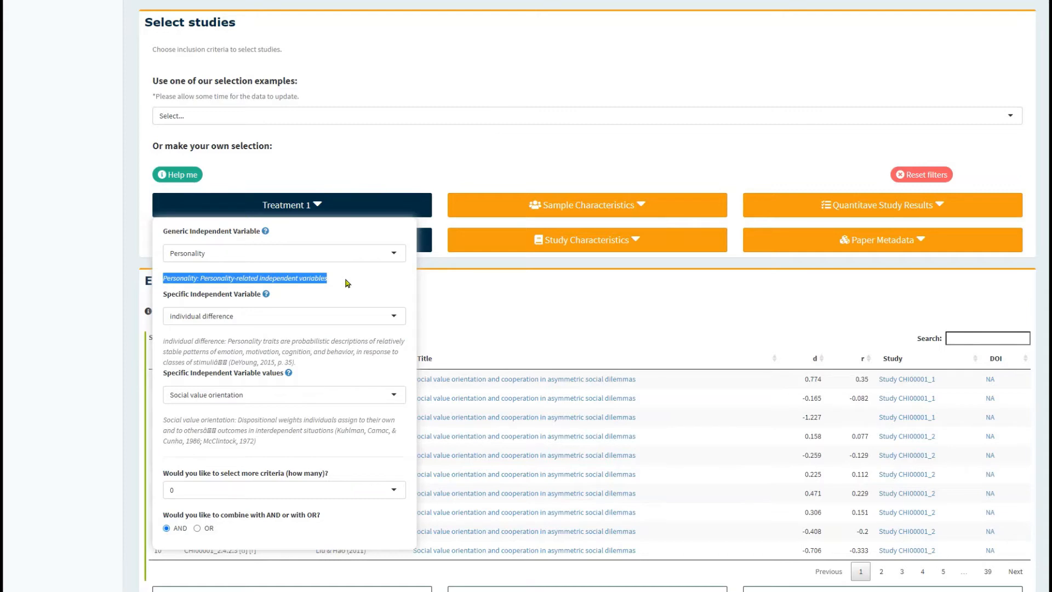
Check the overview of the studies for the filtered selection, and close the Treatment 1 criteria
{"action": "scroll", "coordinate": [346, 282], "scroll_direction": "up", "scroll_amount": 7}
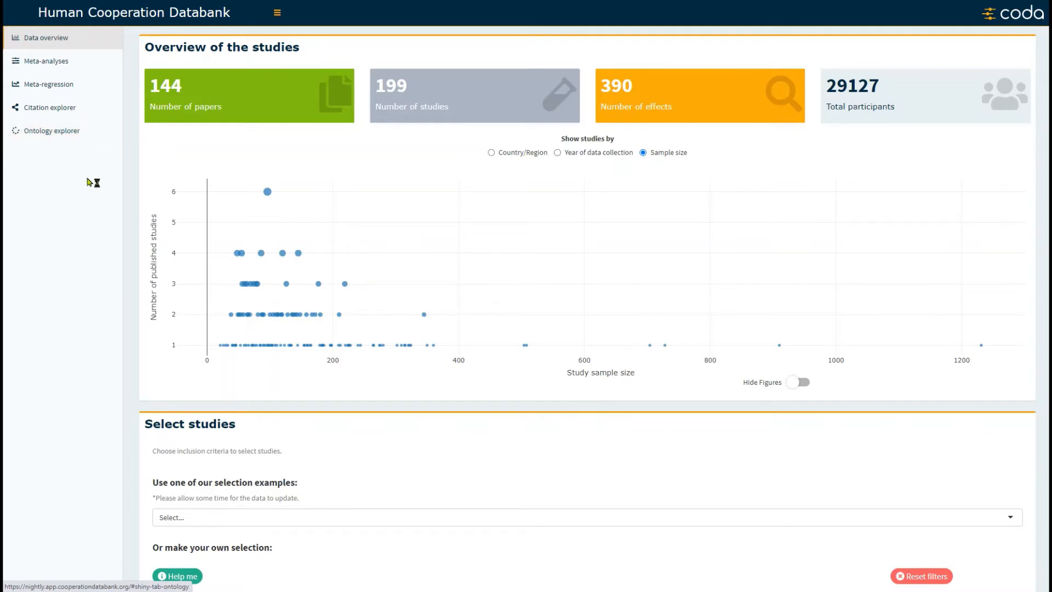
{"action": "scroll", "coordinate": [102, 192], "scroll_direction": "down", "scroll_amount": 4}
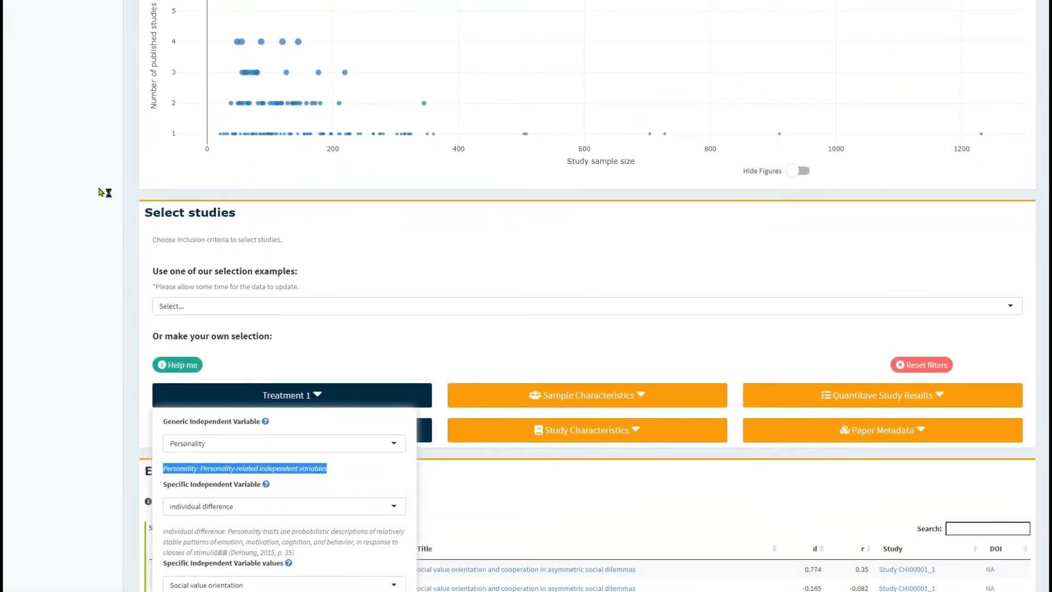
{"action": "scroll", "coordinate": [101, 192], "scroll_direction": "down", "scroll_amount": 2}
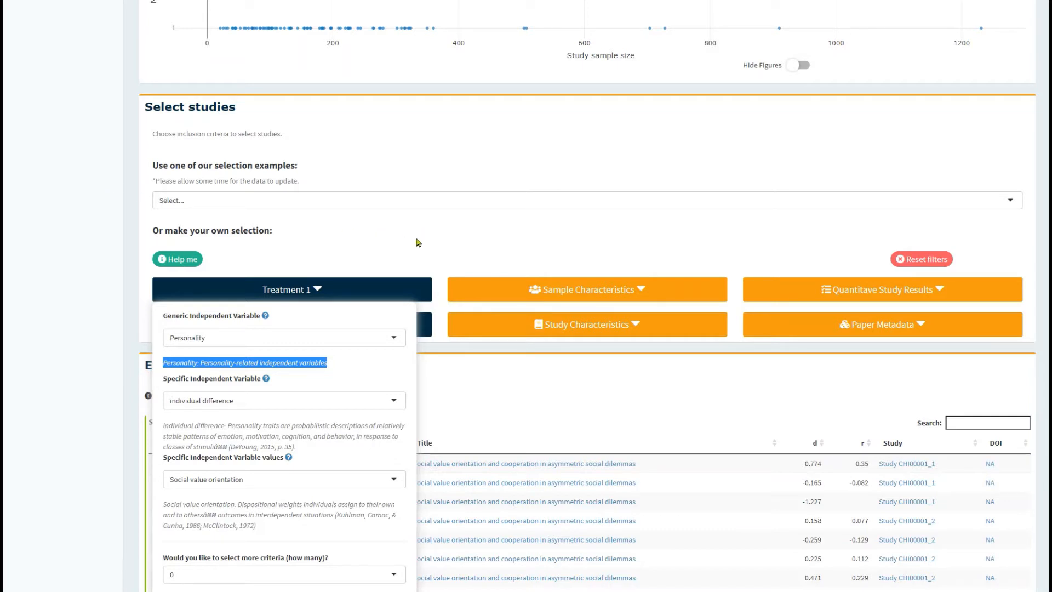
{"action": "scroll", "coordinate": [418, 242], "scroll_direction": "down", "scroll_amount": 1}
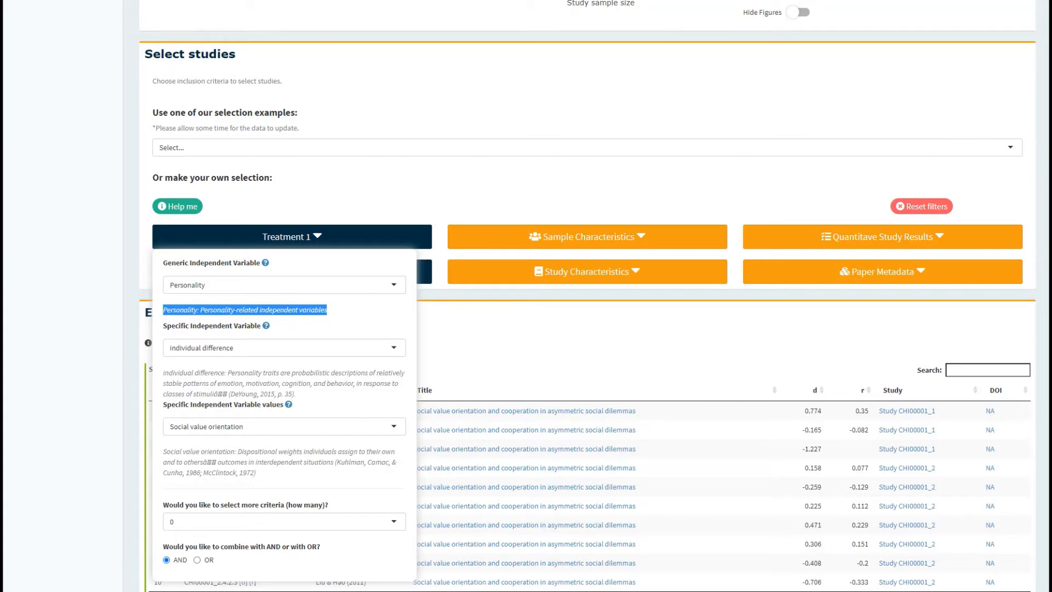
{"action": "left_click", "coordinate": [466, 344]}
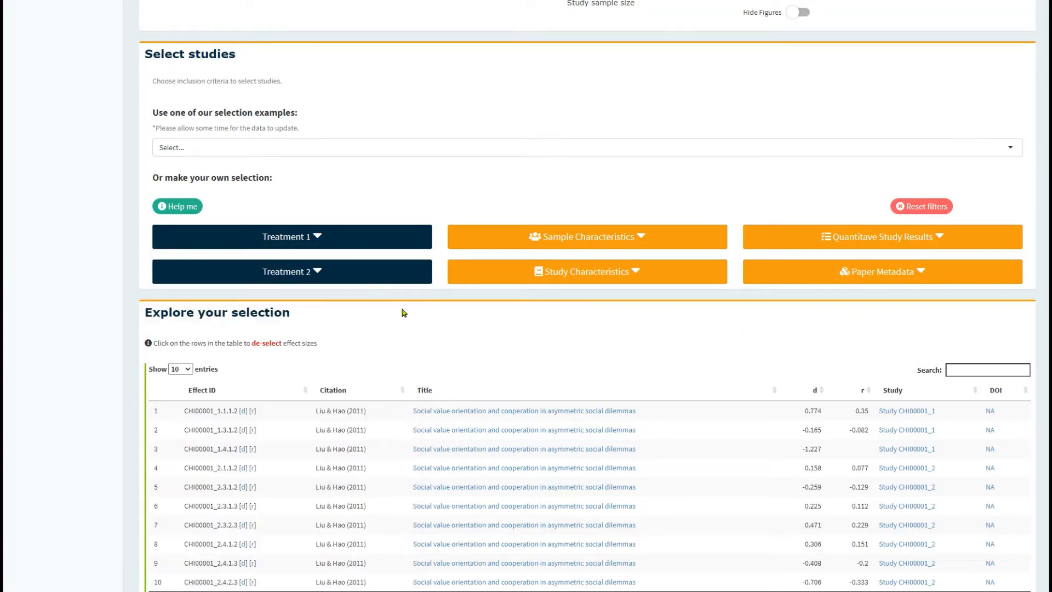